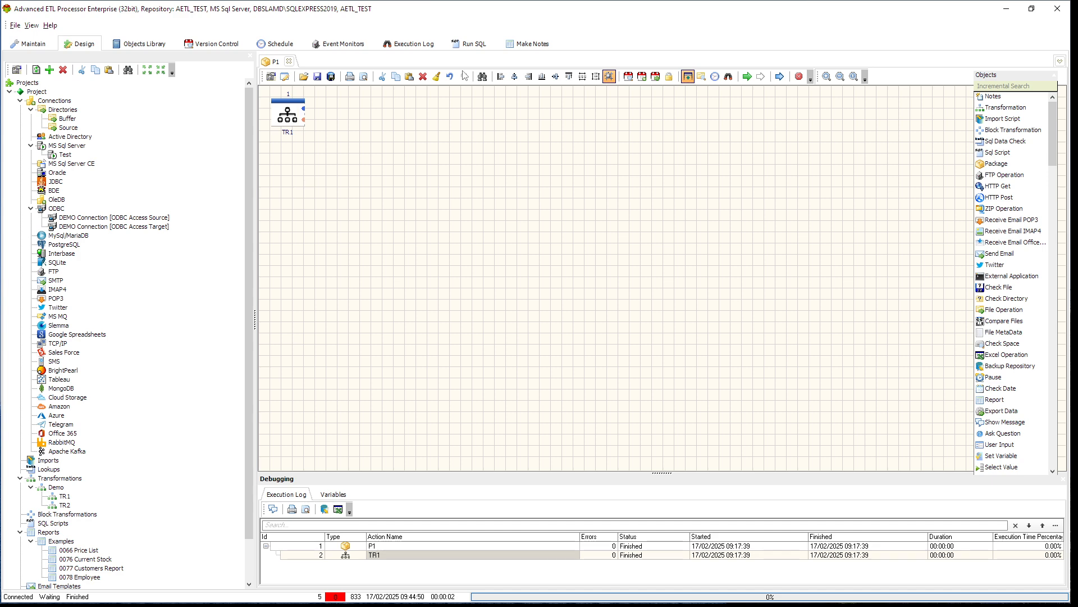
Refresh the execution log and check the status and submitting application of package P1
left_click(423, 45)
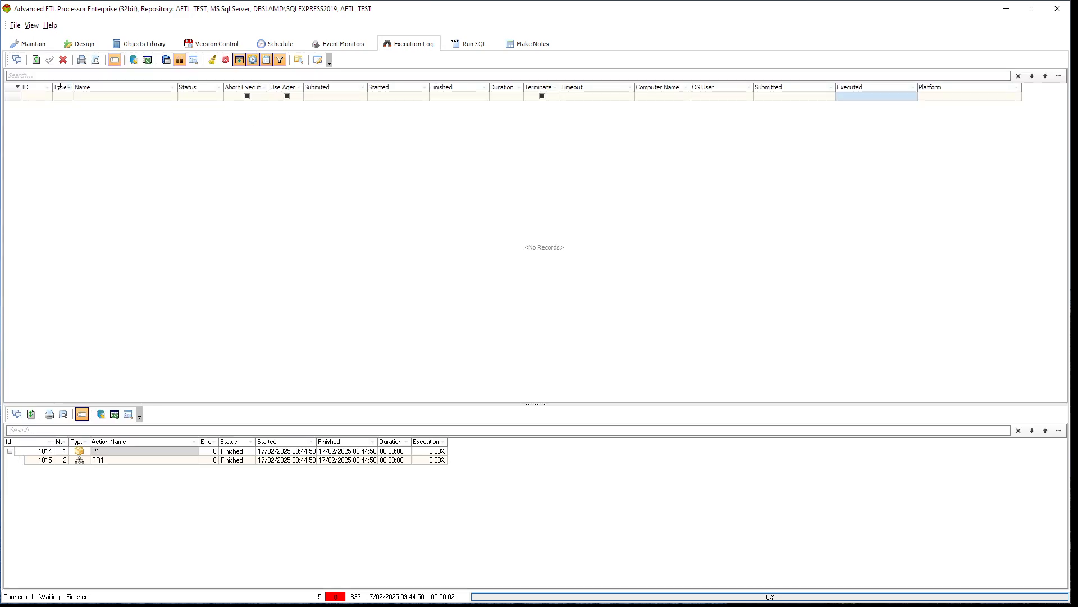
left_click(36, 60)
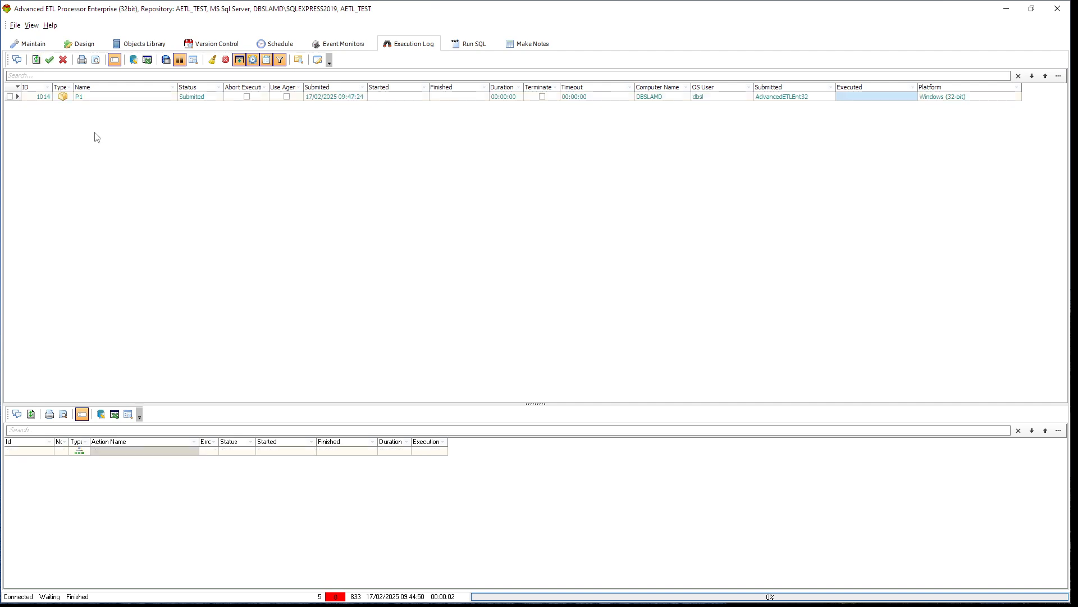
left_click(211, 100)
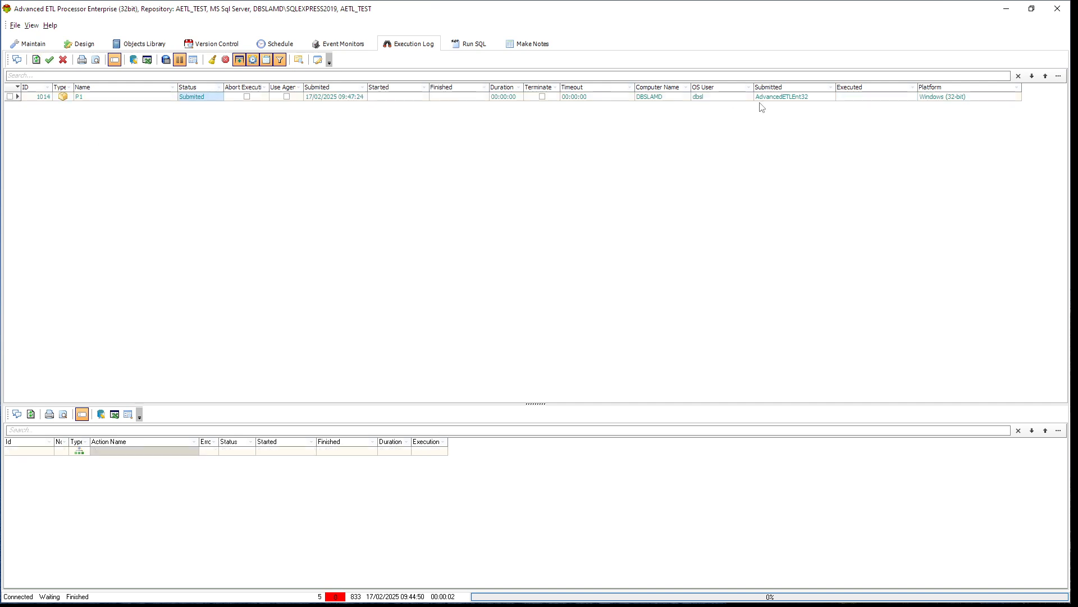
left_click(789, 99)
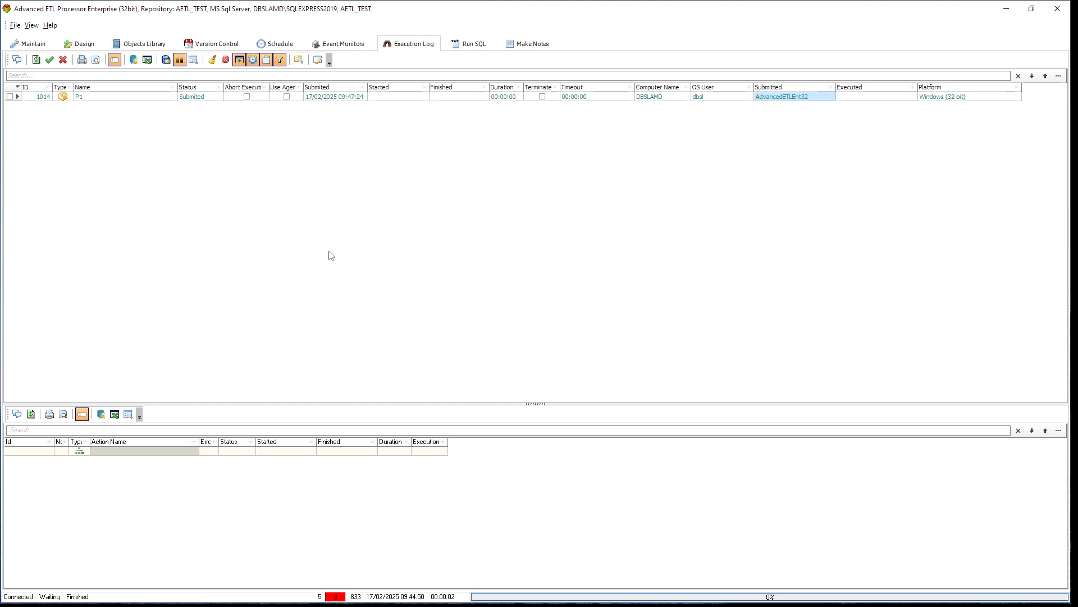
left_click(36, 62)
Enable the ADVANCEDETLENT32 node in the repository's nodes list
left_click(45, 47)
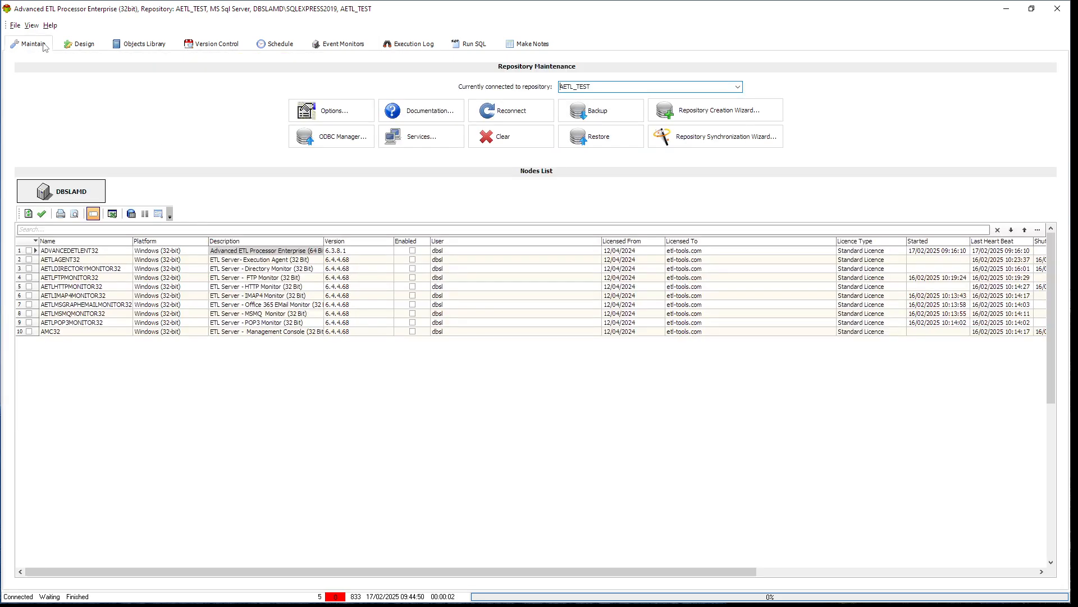
left_click(412, 250)
left_click(281, 259)
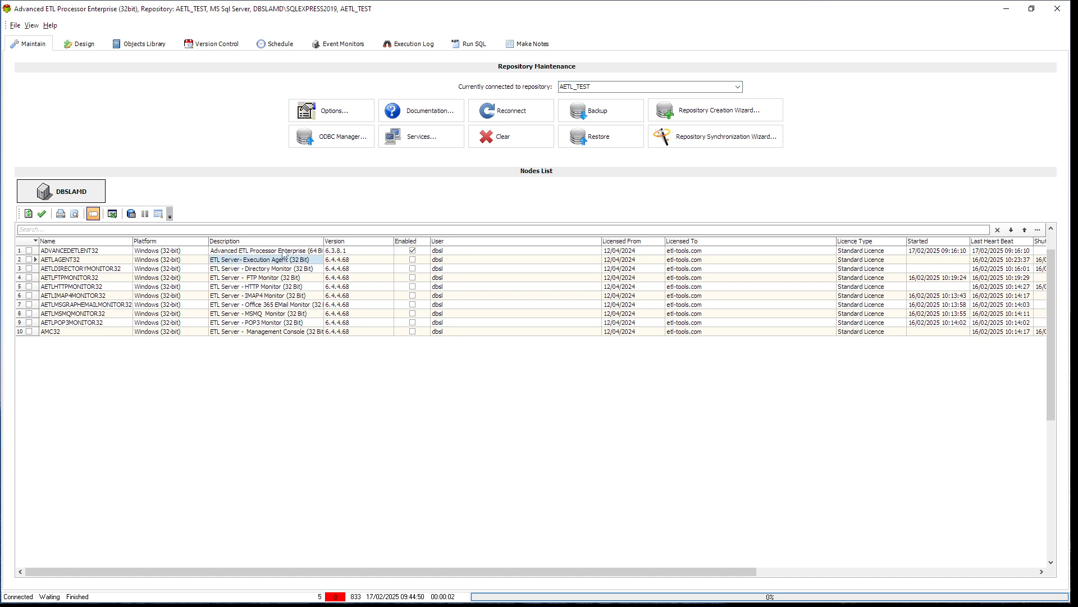
left_click(293, 241)
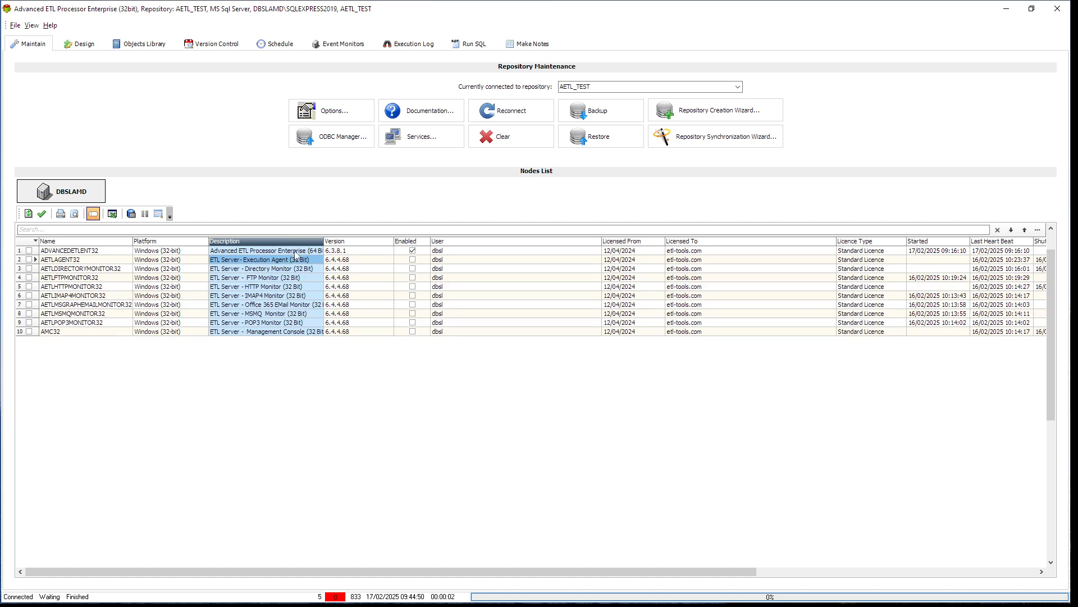
left_click(294, 252)
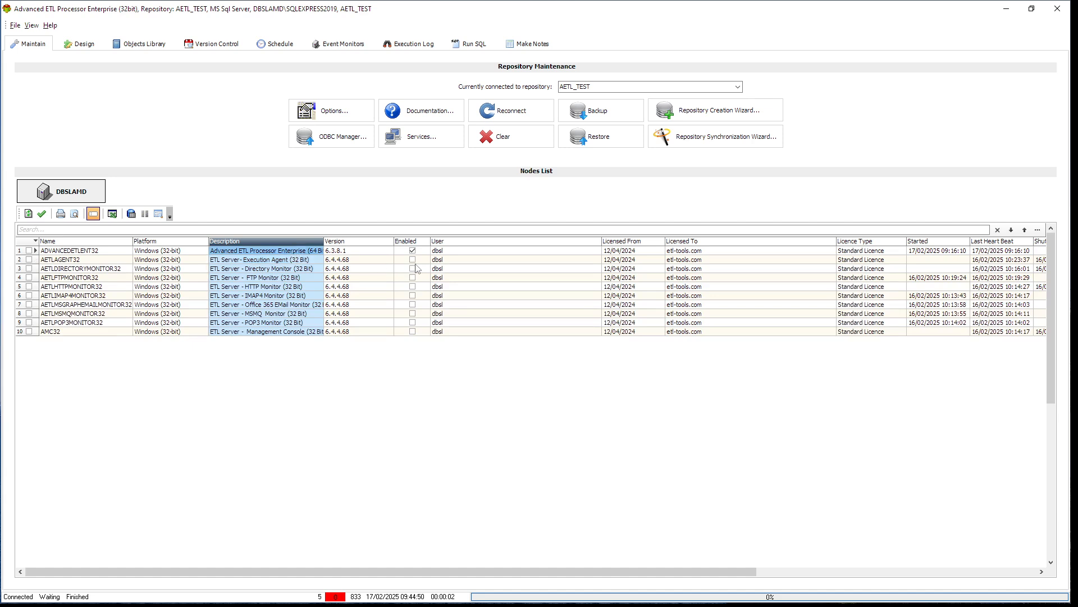
left_click(285, 269)
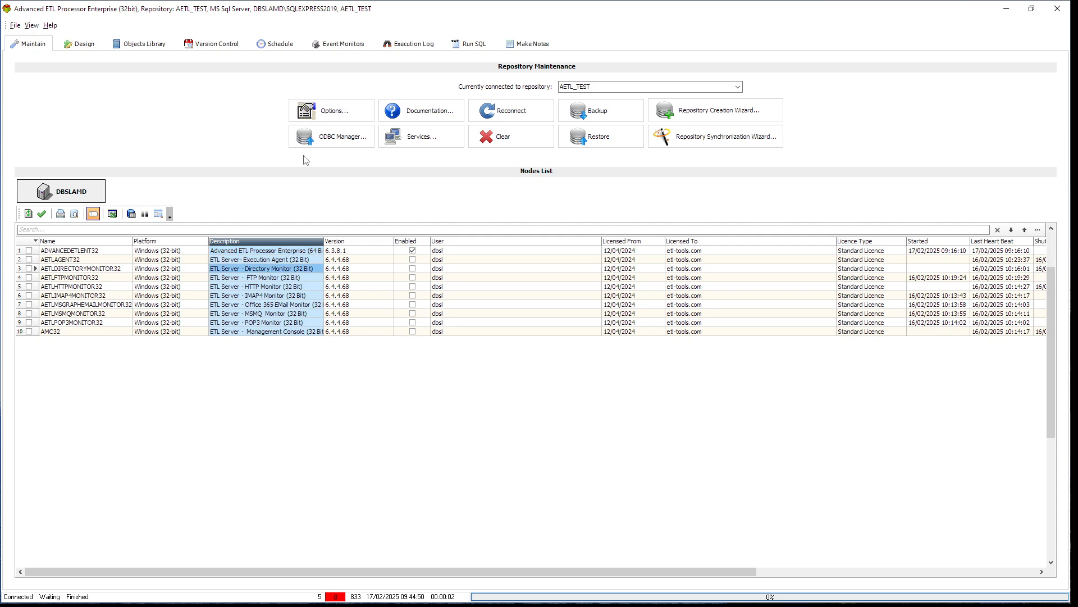
Turn off "Do not Execute any Actions" in the execution options and save the change
left_click(342, 115)
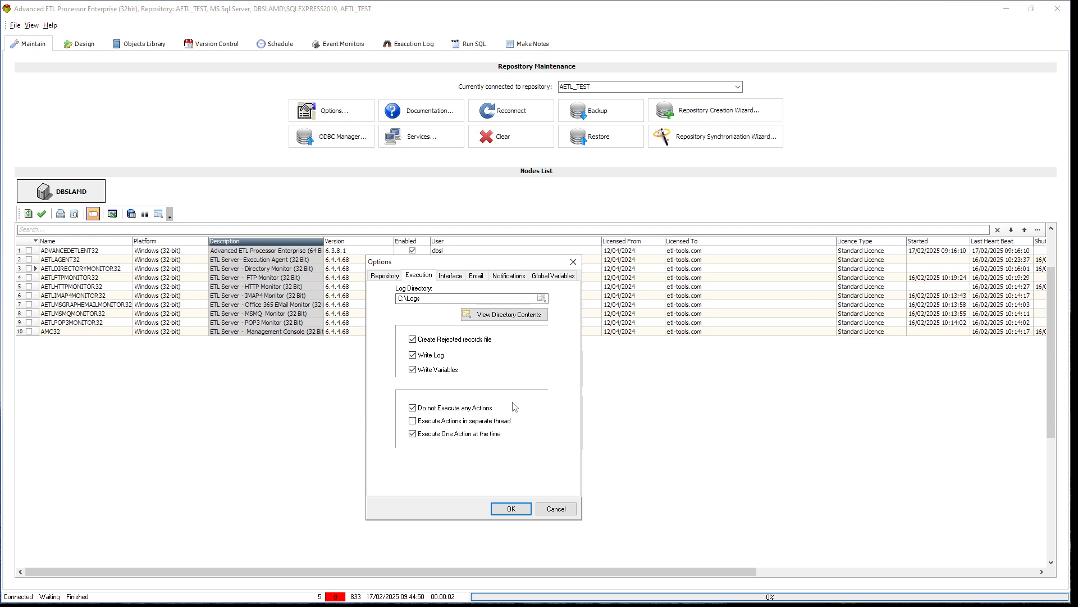
left_click(482, 409)
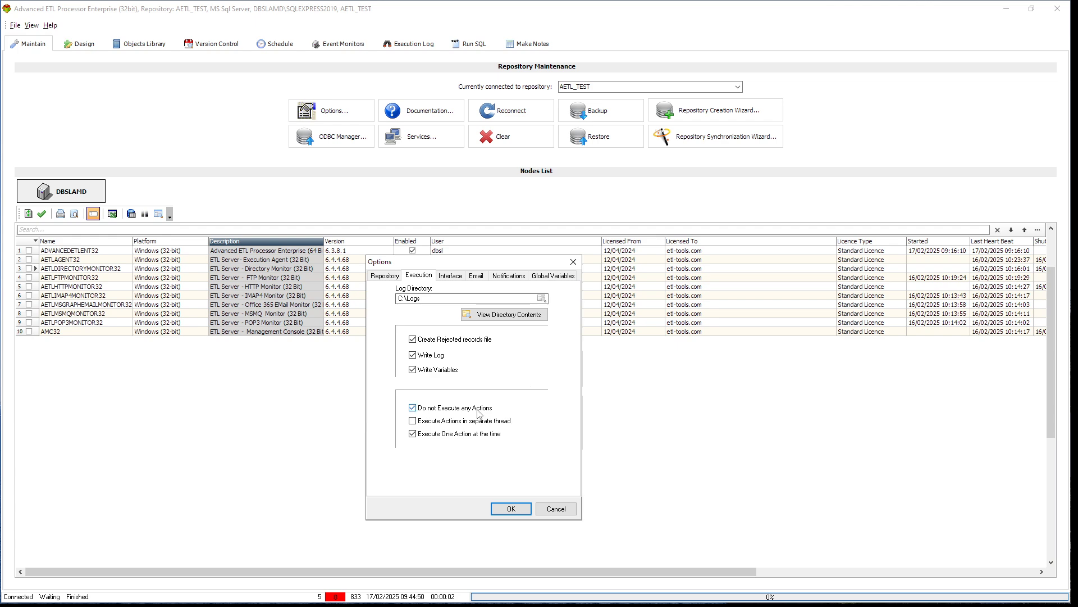
left_click(510, 508)
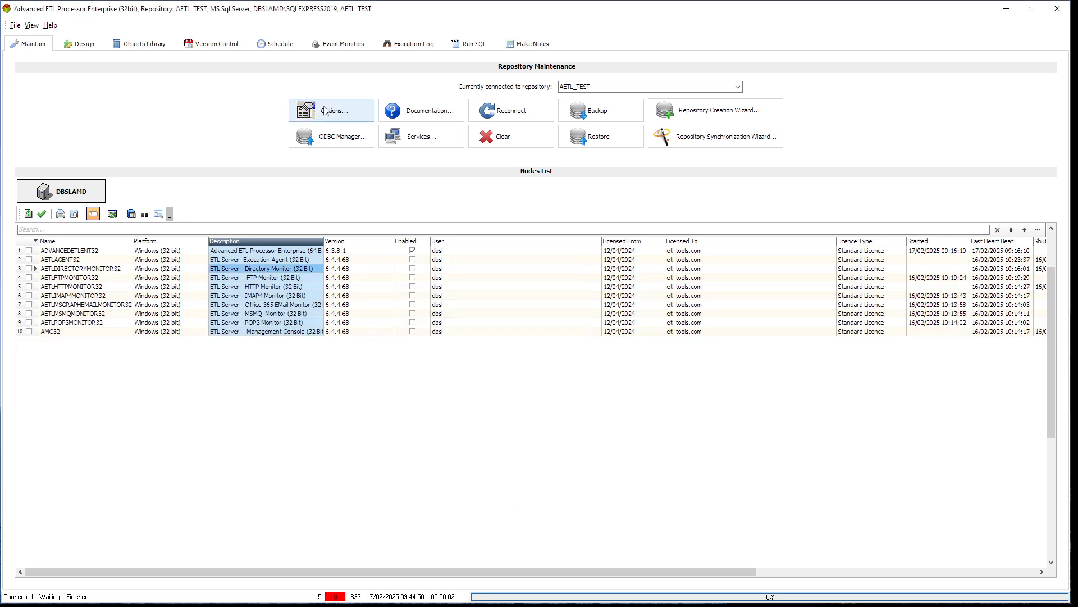
Refresh the execution log to follow P1's run, and compare which applications submitted and executed it
left_click(414, 44)
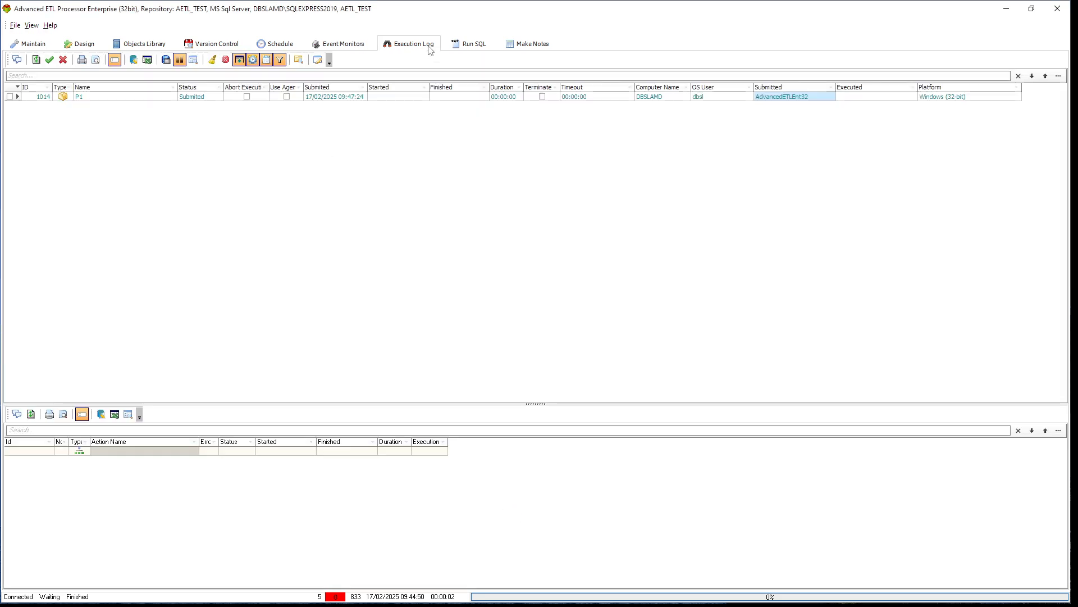
left_click(37, 60)
left_click(39, 60)
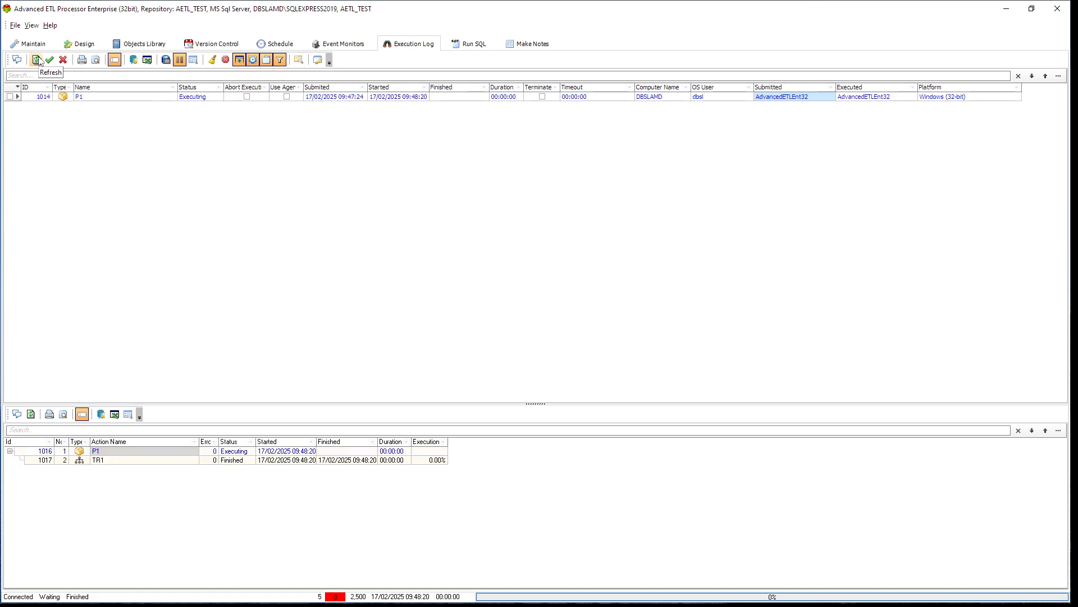
left_click(39, 60)
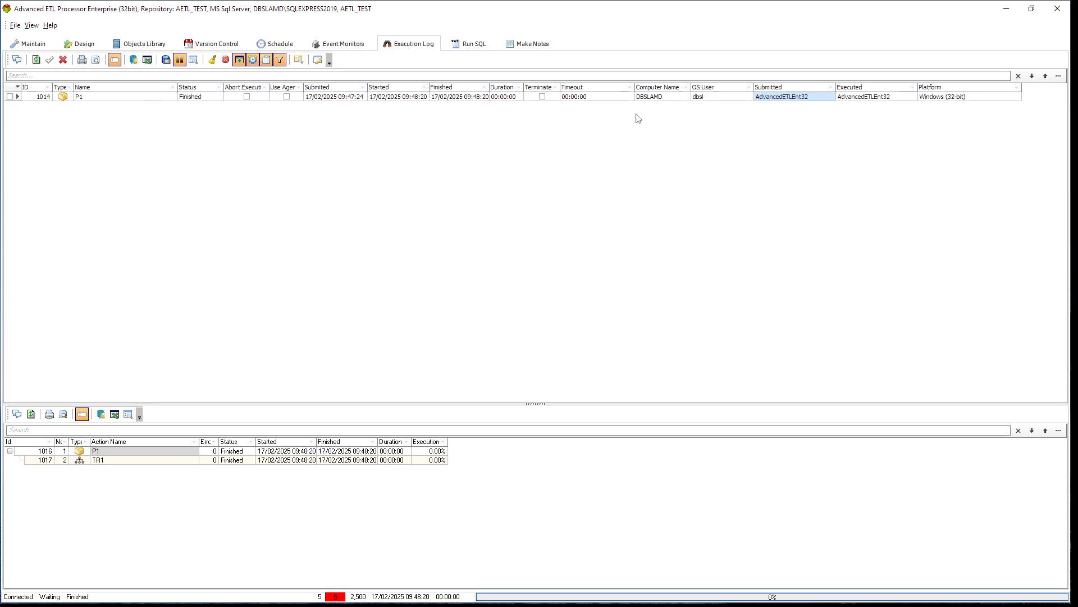
left_click(879, 98)
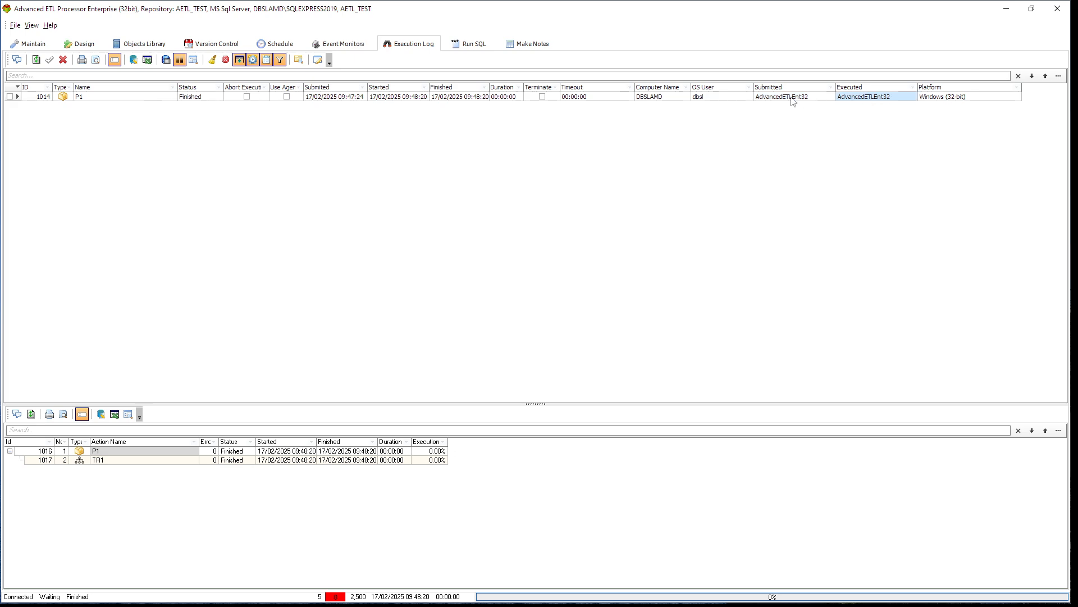
left_click(793, 101)
left_click(875, 103)
left_click(801, 104)
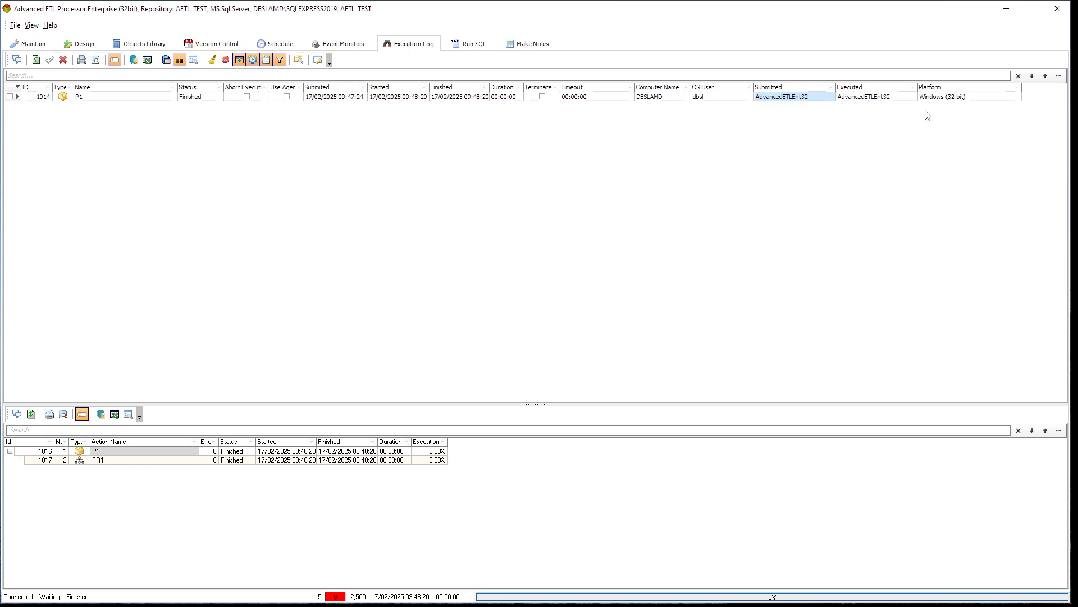
Start a new execution schedule for package P1 and mark it as enabled
left_click(282, 48)
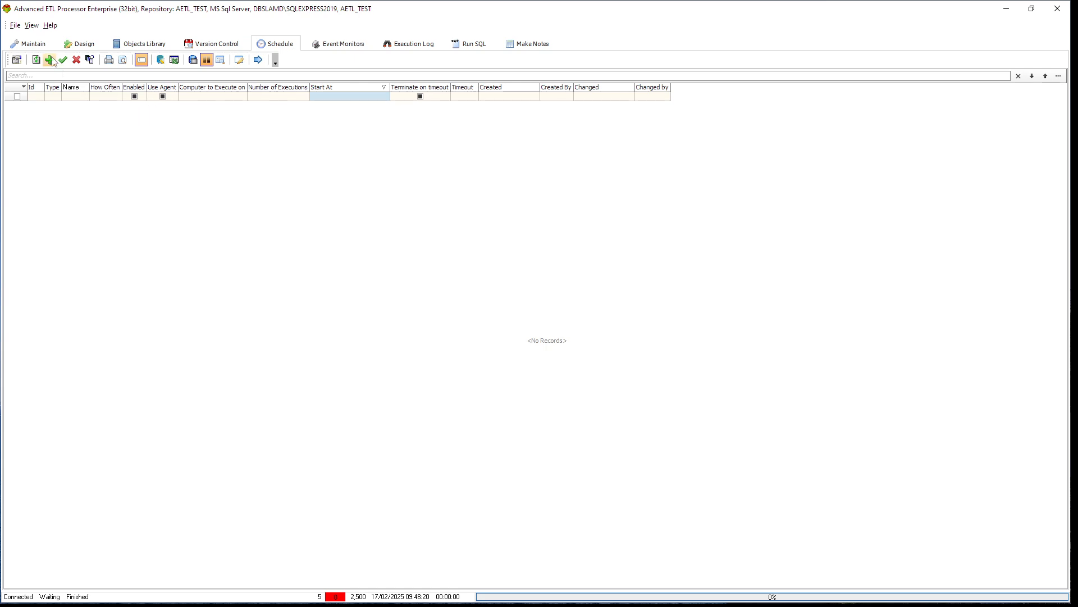
left_click(79, 44)
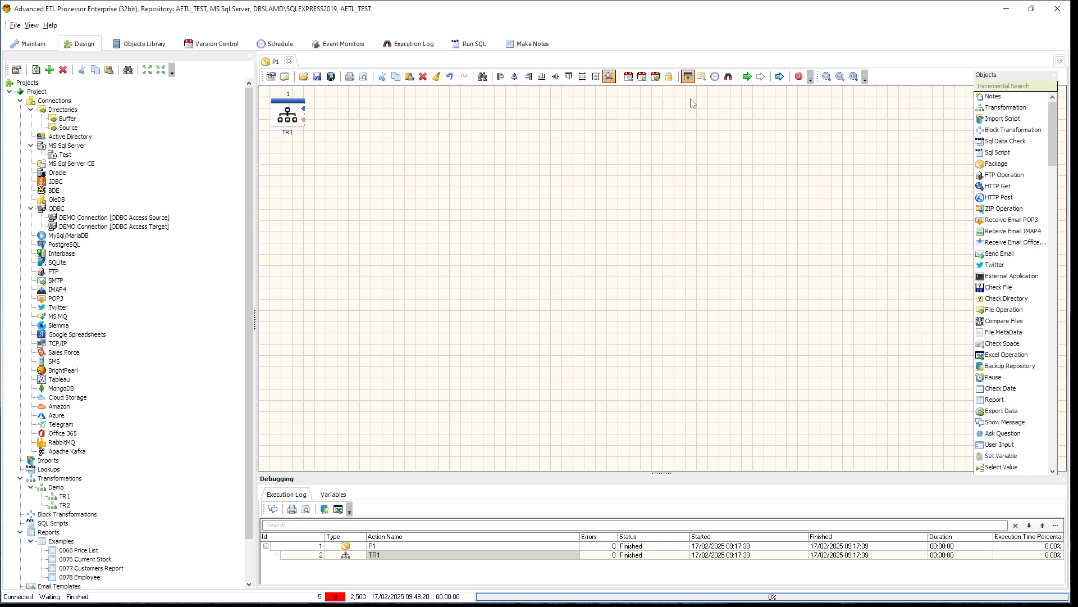
left_click(716, 77)
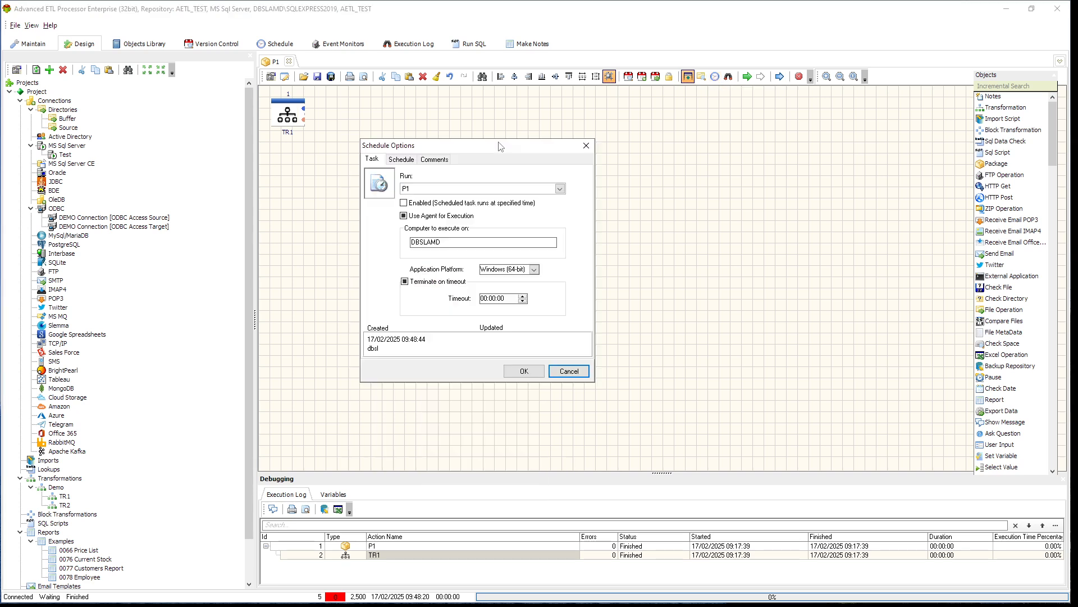
left_click(437, 203)
Set the P1 schedule's daily start time to 09:55:44 and save it
left_click(401, 159)
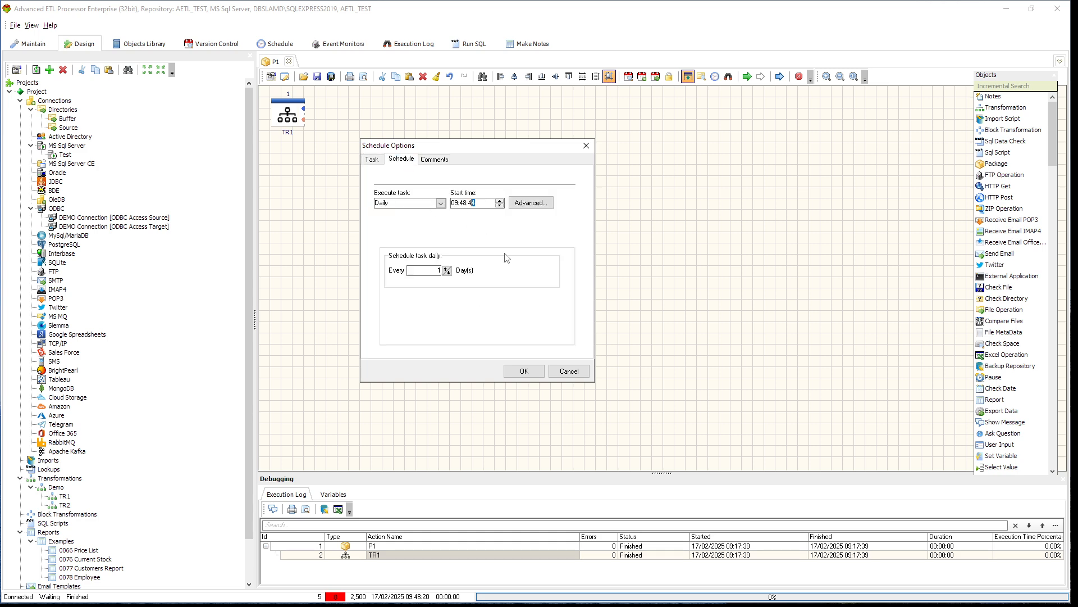
key("Left")
key("Left")
key("Left")
key("Right")
key("Left")
type("55")
left_click(376, 159)
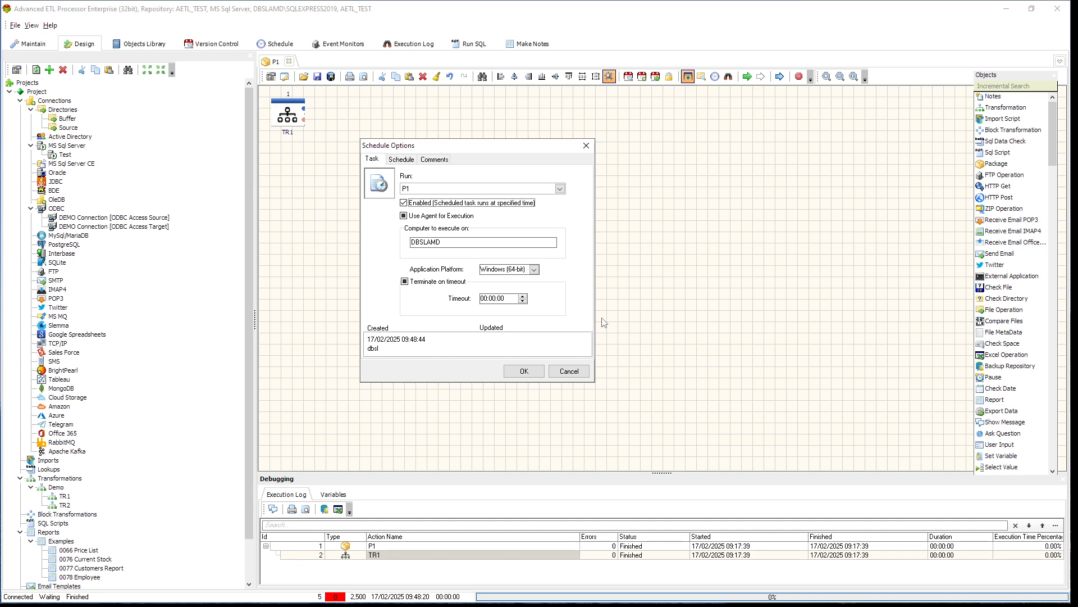
left_click(526, 372)
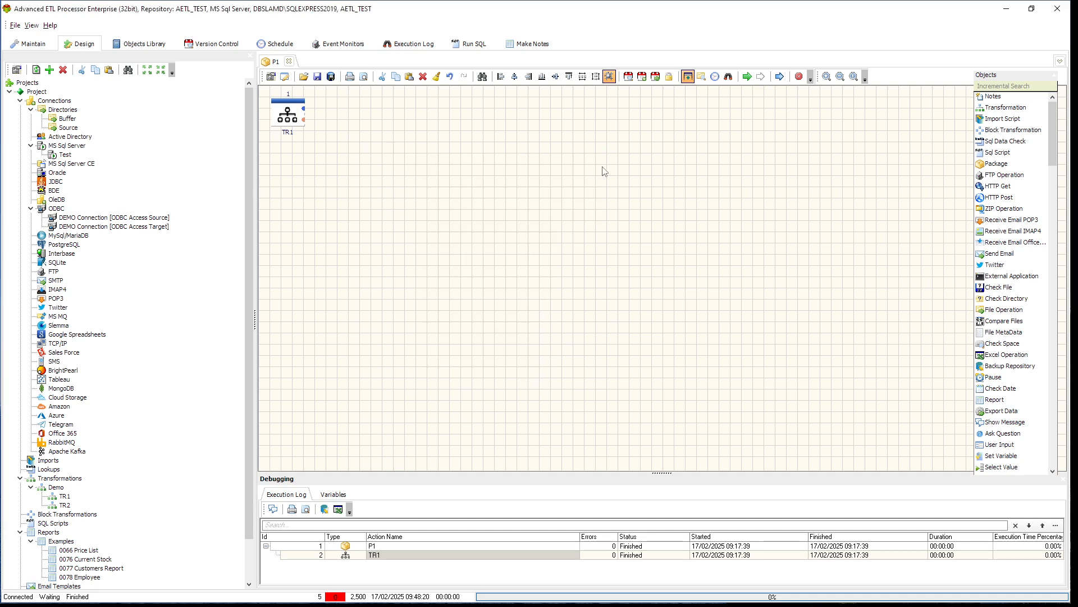
Add a second enabled daily schedule for package P1 with a start time of 09:10:05
left_click(714, 76)
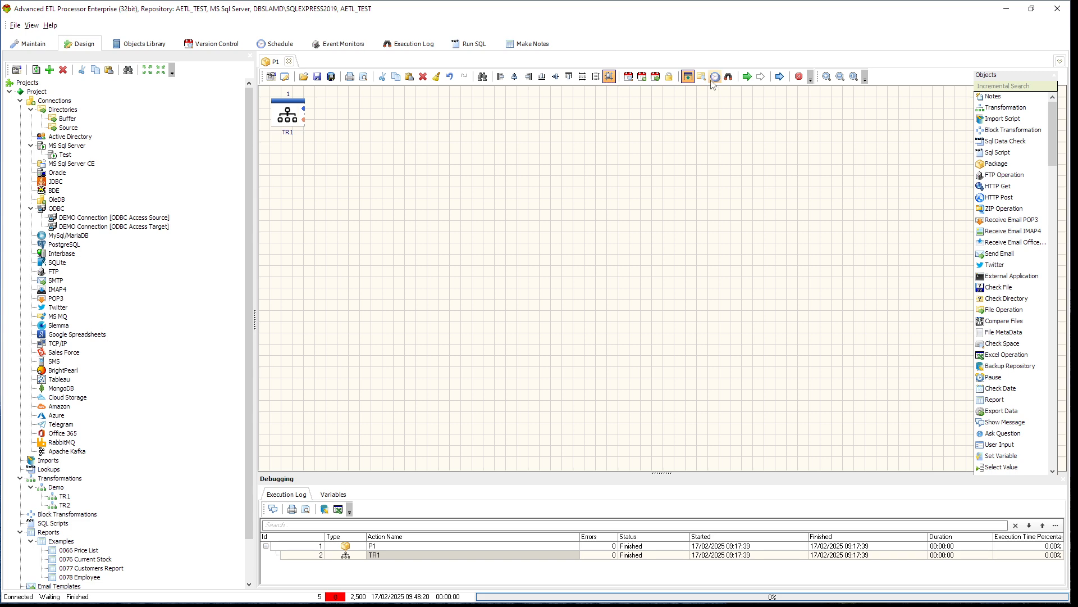
left_click(624, 183)
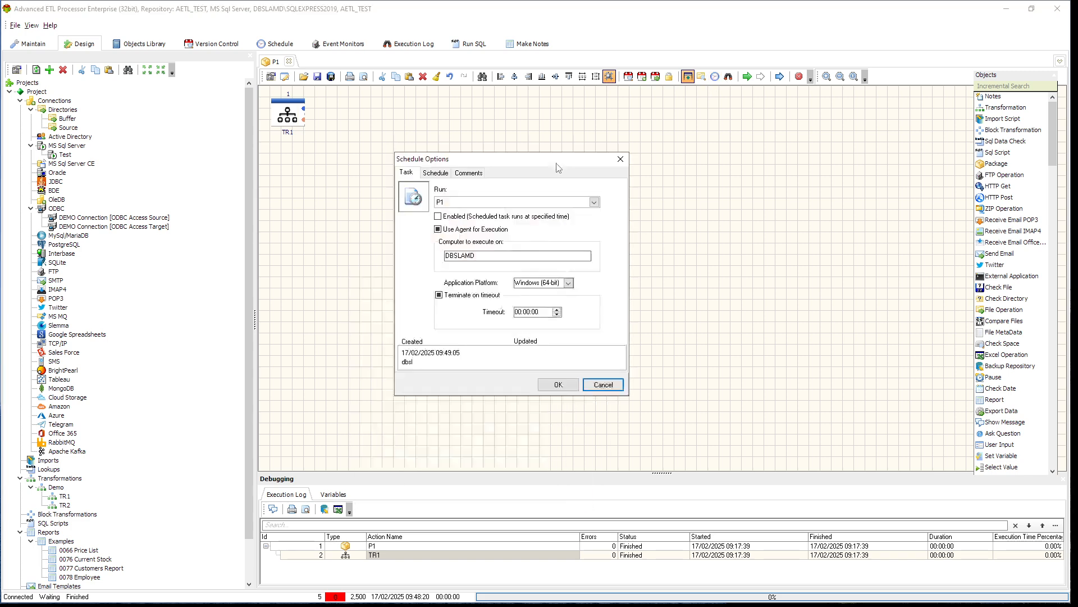
left_click(442, 174)
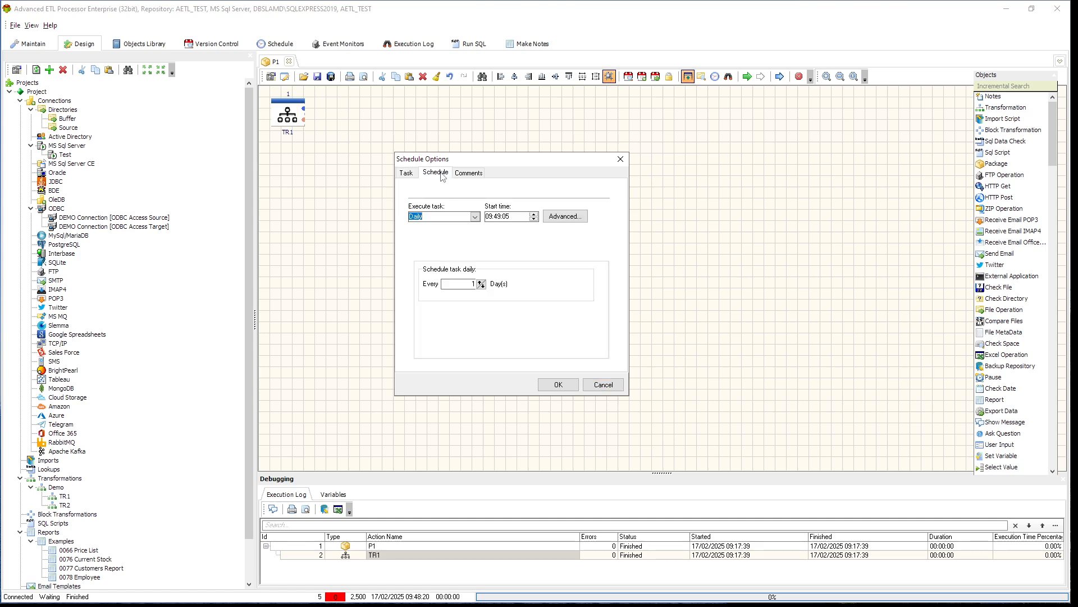
key("Tab")
key("Left")
key("Left")
key("Left")
type("100")
left_click(558, 386)
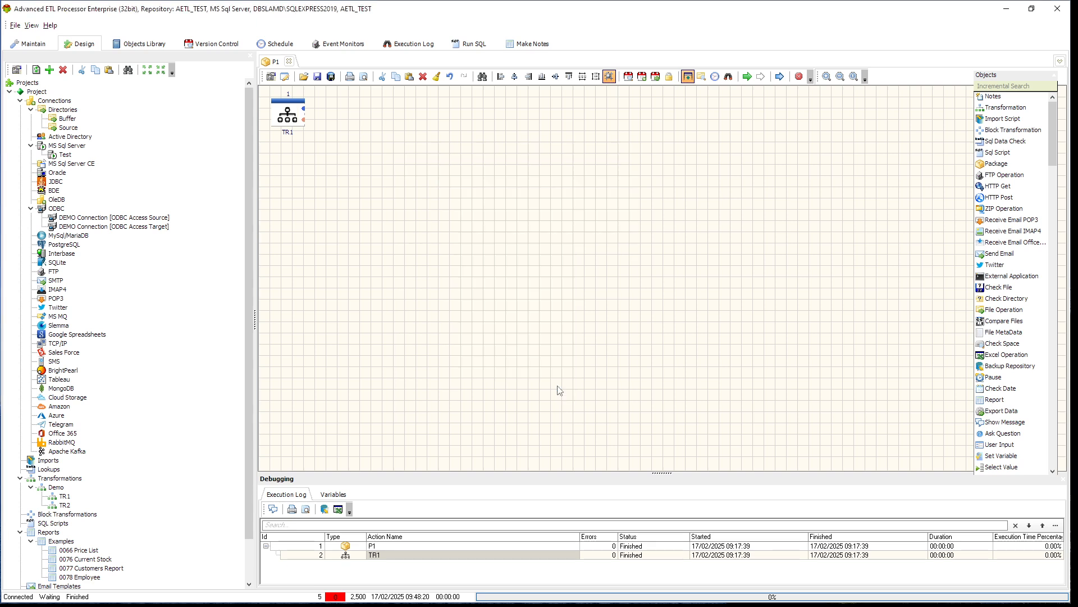
Refresh the schedule list and compare the start dates and times of the two P1 schedules
left_click(284, 45)
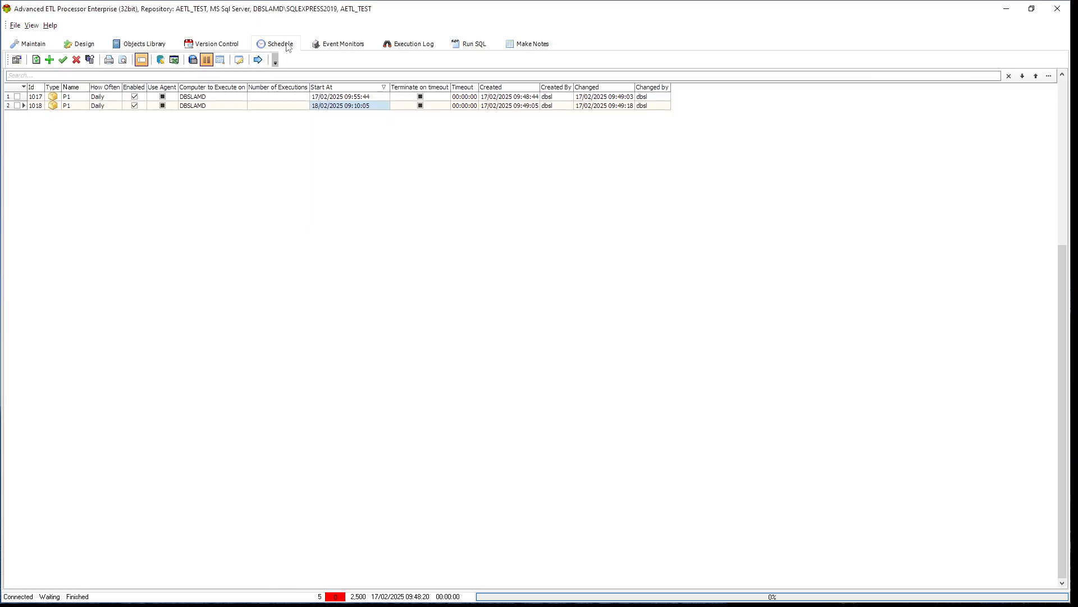
left_click(36, 59)
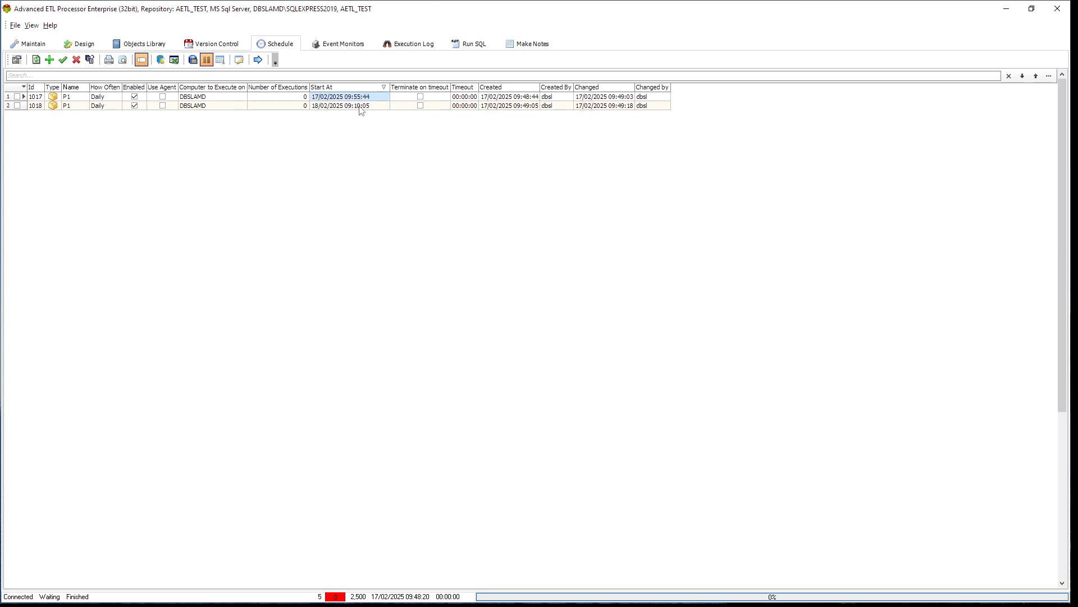
left_click(361, 106)
left_click(362, 107)
left_click(365, 107)
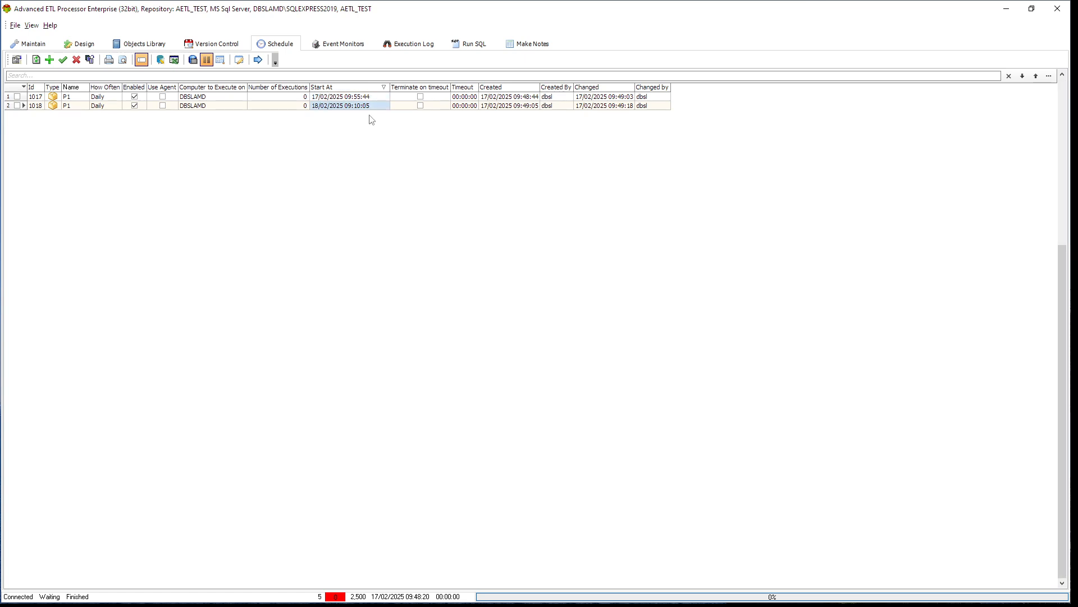